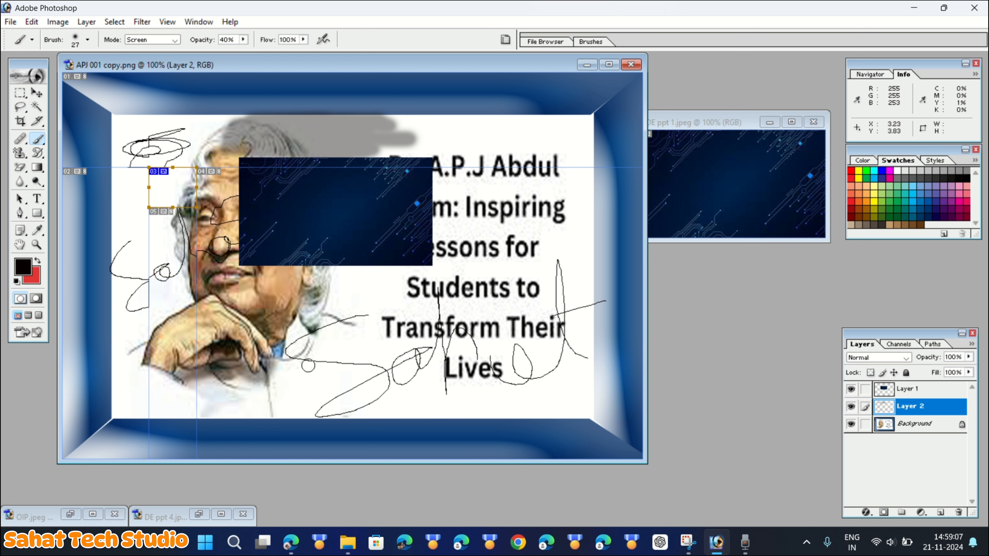
# - Paint translucent strokes on Layer 2 beneath the blue picture with the soft 27 px brush and the hard 19 px brush
pyautogui.moveTo(370, 312)
pyautogui.mouseDown()
pyautogui.moveTo(452, 296)
pyautogui.moveTo(354, 320)
pyautogui.moveTo(481, 273)
pyautogui.moveTo(273, 276)
pyautogui.moveTo(421, 267)
pyautogui.mouseUp()
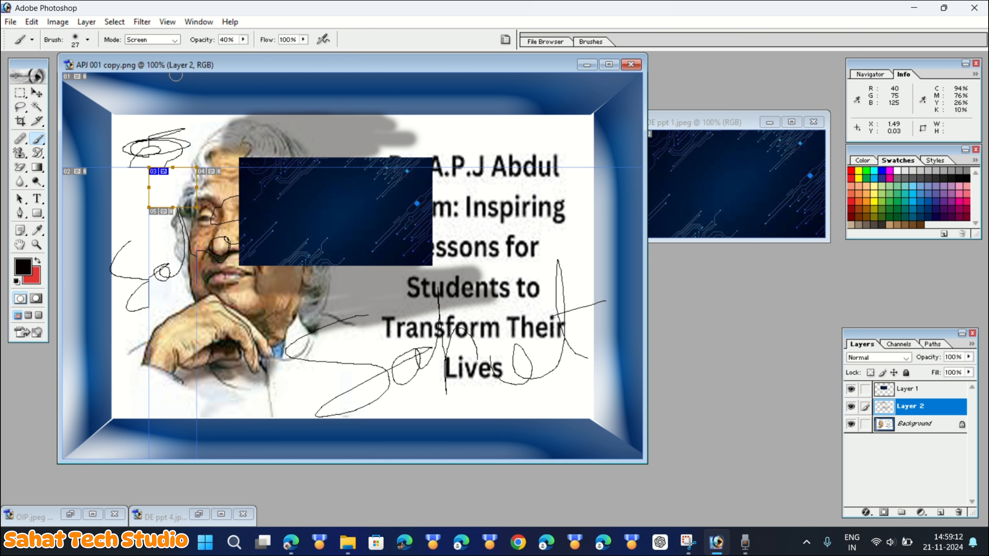
pyautogui.click(78, 38)
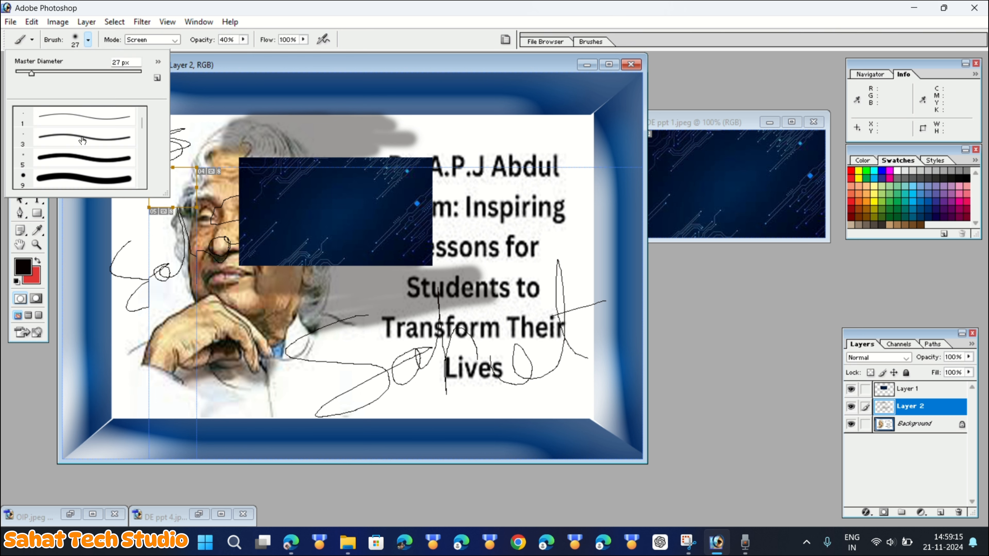
pyautogui.scroll(-2, 103, 149)
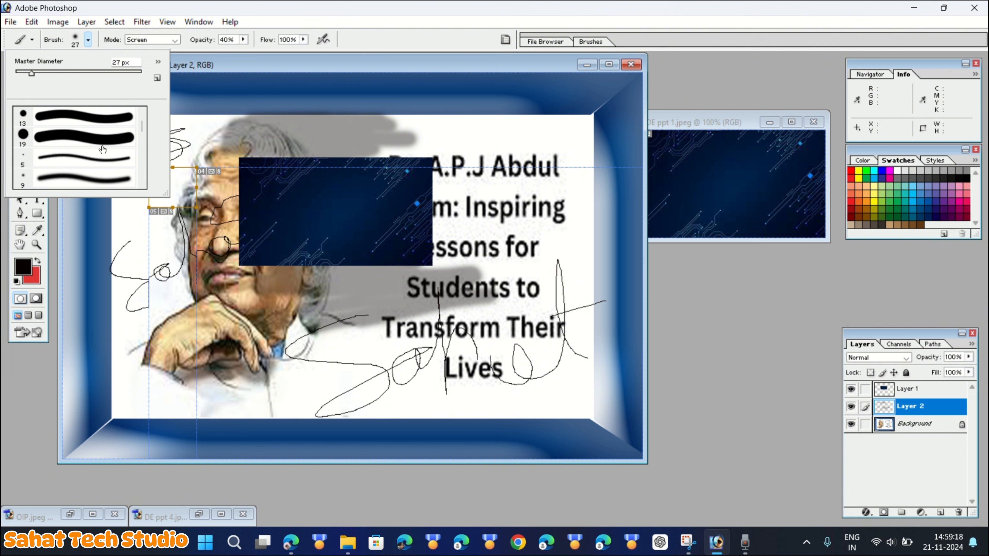
pyautogui.click(103, 149)
pyautogui.click(331, 288)
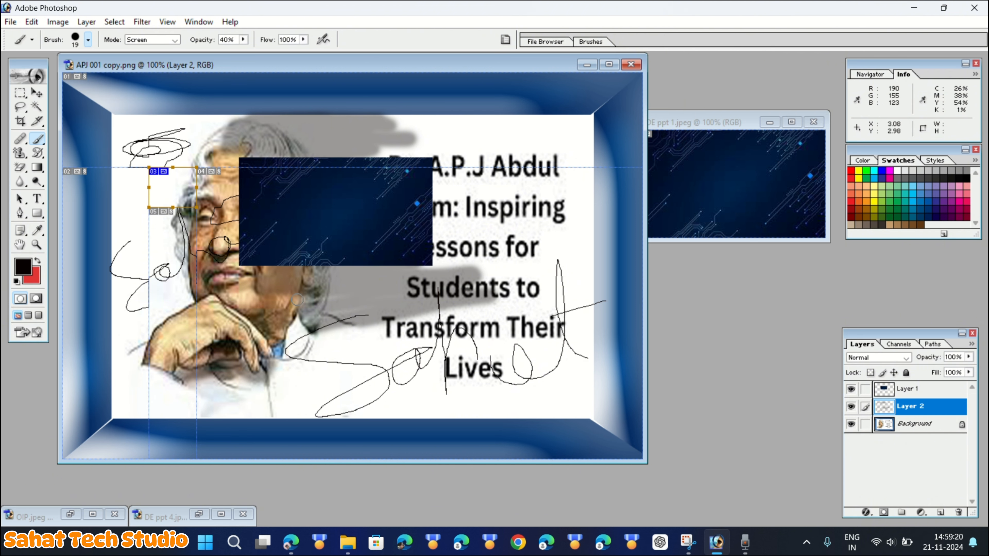
pyautogui.moveTo(308, 365)
pyautogui.mouseDown()
pyautogui.moveTo(389, 368)
pyautogui.moveTo(258, 406)
pyautogui.moveTo(410, 386)
pyautogui.mouseUp()
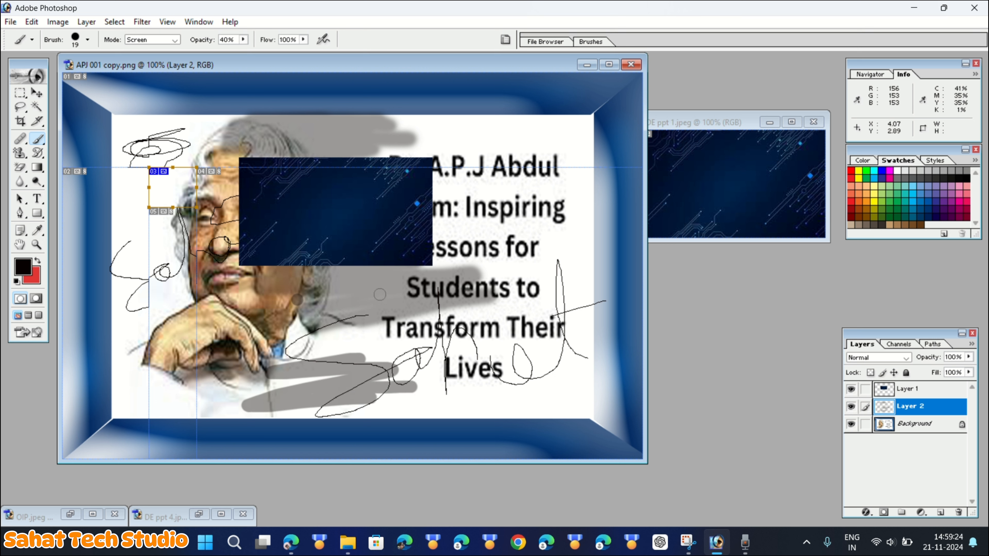
# - Paint over the title text on Layer 2 with the Pattern Stamp, using the blue bubble pattern and the multicoloured swirl pattern
pyautogui.click(21, 153)
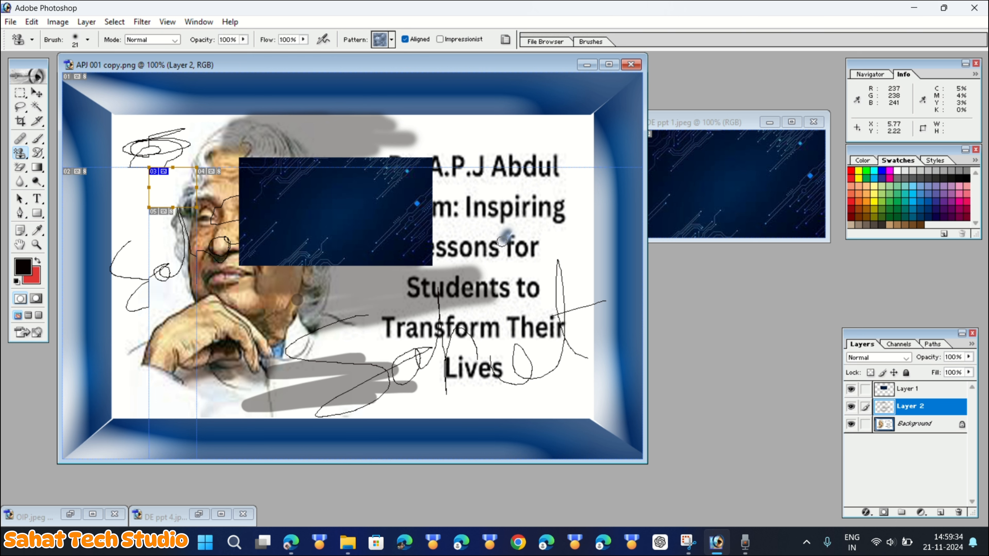
pyautogui.moveTo(506, 235)
pyautogui.mouseDown()
pyautogui.moveTo(533, 262)
pyautogui.moveTo(542, 196)
pyautogui.moveTo(557, 268)
pyautogui.moveTo(566, 182)
pyautogui.moveTo(589, 270)
pyautogui.moveTo(592, 175)
pyautogui.moveTo(588, 234)
pyautogui.moveTo(588, 212)
pyautogui.mouseUp()
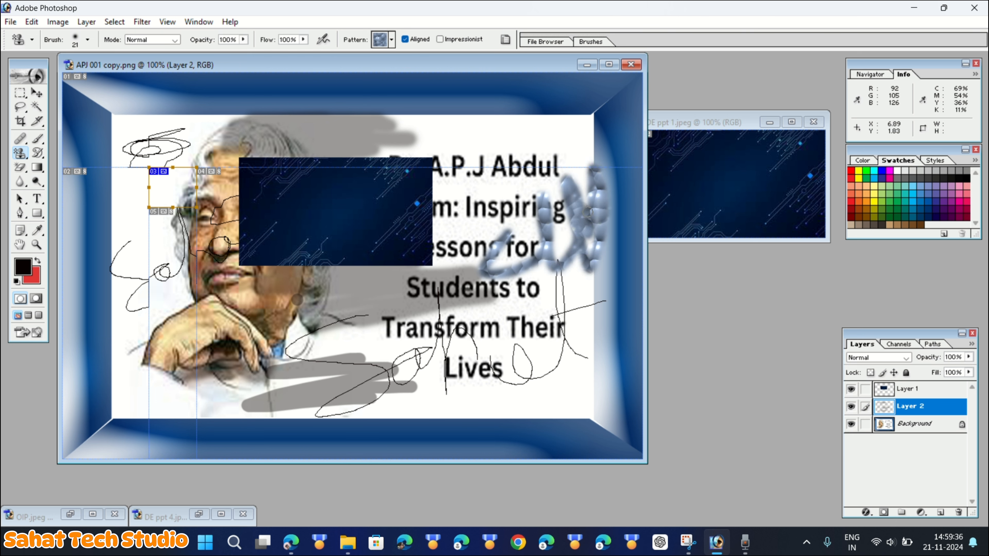
pyautogui.click(393, 40)
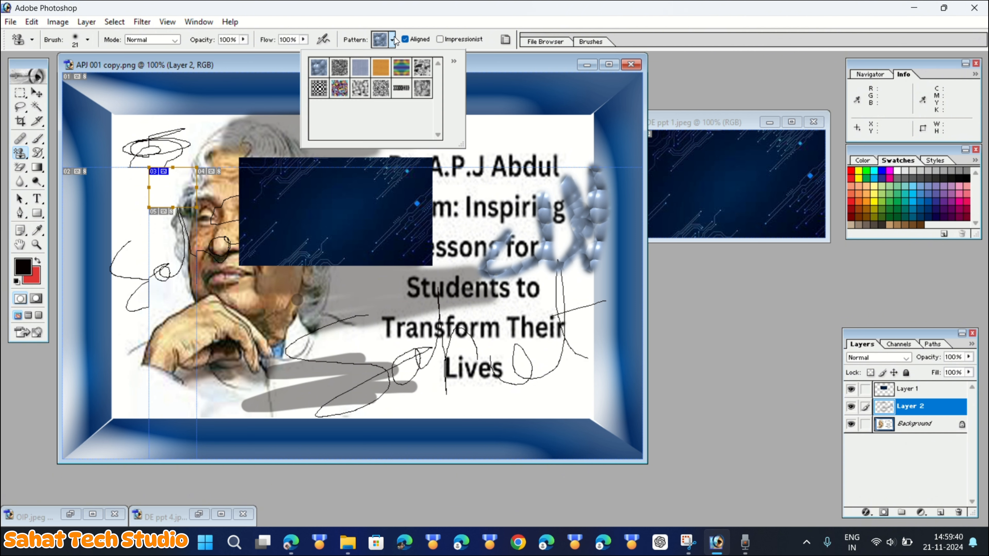
pyautogui.click(338, 89)
pyautogui.click(476, 196)
pyautogui.moveTo(476, 196)
pyautogui.mouseDown()
pyautogui.moveTo(572, 167)
pyautogui.moveTo(506, 187)
pyautogui.moveTo(505, 202)
pyautogui.moveTo(538, 188)
pyautogui.moveTo(558, 200)
pyautogui.moveTo(519, 195)
pyautogui.mouseUp()
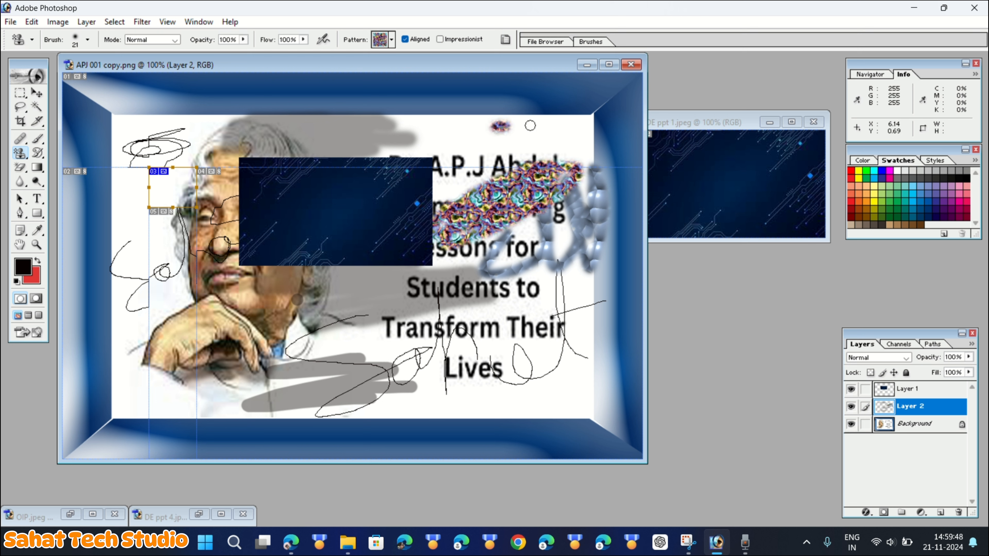
pyautogui.moveTo(530, 126)
pyautogui.mouseDown()
pyautogui.moveTo(604, 134)
pyautogui.moveTo(555, 144)
pyautogui.moveTo(602, 160)
pyautogui.moveTo(596, 171)
pyautogui.moveTo(448, 177)
pyautogui.moveTo(600, 183)
pyautogui.moveTo(456, 201)
pyautogui.moveTo(416, 230)
pyautogui.moveTo(553, 220)
pyautogui.moveTo(492, 246)
pyautogui.moveTo(608, 232)
pyautogui.moveTo(522, 201)
pyautogui.moveTo(580, 187)
pyautogui.moveTo(592, 161)
pyautogui.moveTo(621, 156)
pyautogui.moveTo(623, 123)
pyautogui.moveTo(413, 93)
pyautogui.moveTo(280, 132)
pyautogui.moveTo(475, 140)
pyautogui.moveTo(308, 146)
pyautogui.moveTo(487, 150)
pyautogui.moveTo(443, 165)
pyautogui.moveTo(429, 205)
pyautogui.moveTo(459, 181)
pyautogui.moveTo(458, 193)
pyautogui.mouseUp()
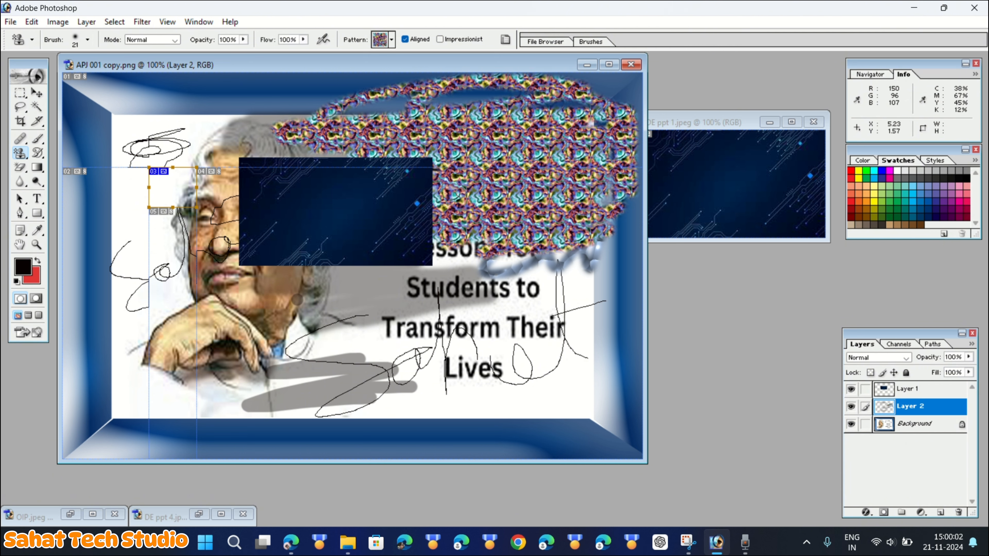
pyautogui.moveTo(457, 104)
pyautogui.mouseDown()
pyautogui.moveTo(428, 80)
pyautogui.moveTo(323, 124)
pyautogui.moveTo(487, 99)
pyautogui.moveTo(435, 98)
pyautogui.mouseUp()
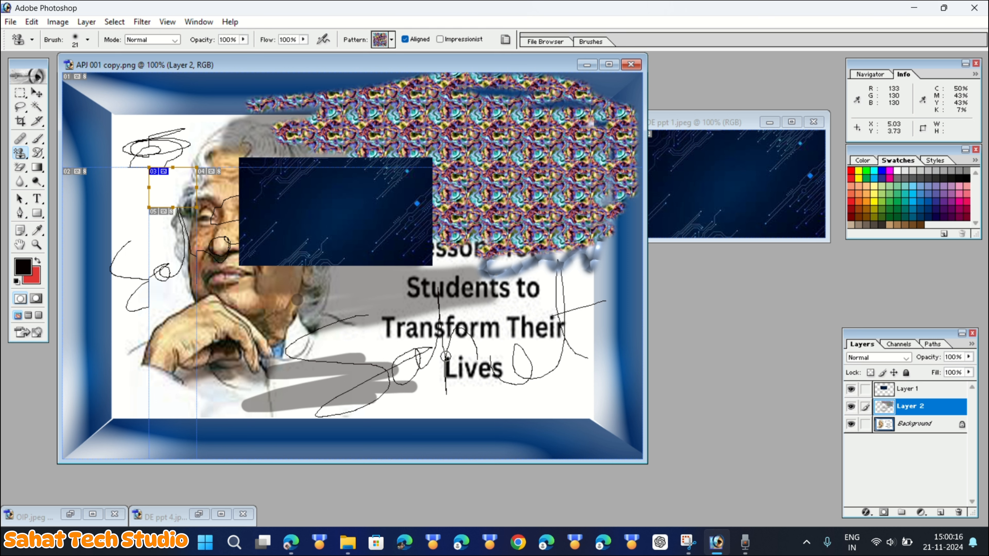
pyautogui.moveTo(447, 356)
pyautogui.mouseDown()
pyautogui.moveTo(447, 380)
pyautogui.moveTo(510, 371)
pyautogui.moveTo(504, 361)
pyautogui.moveTo(441, 367)
pyautogui.moveTo(506, 362)
pyautogui.moveTo(442, 356)
pyautogui.mouseUp()
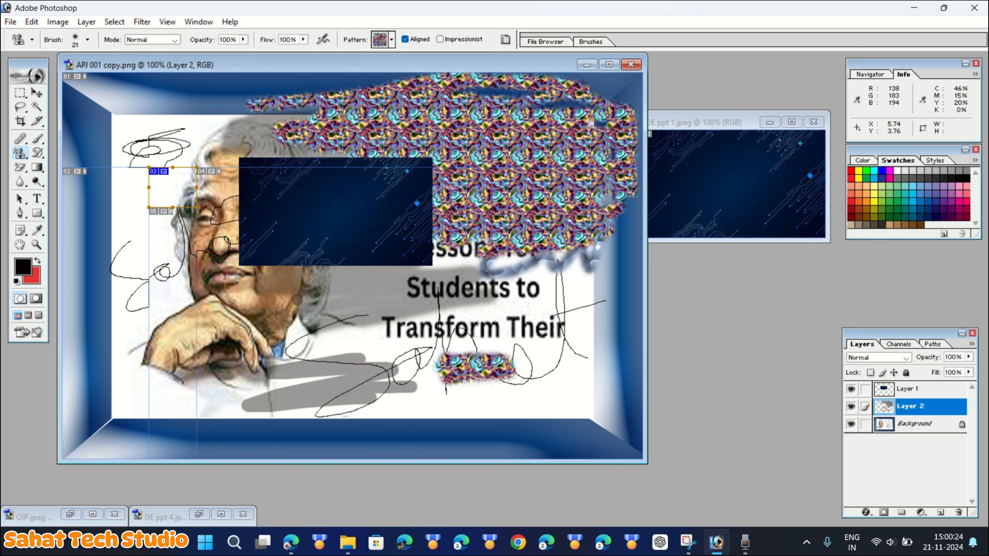
# - Paint over the portrait, title text and frame on Layer 2 with the Art History Brush at 21 px in the Tight Short style
pyautogui.click(38, 153)
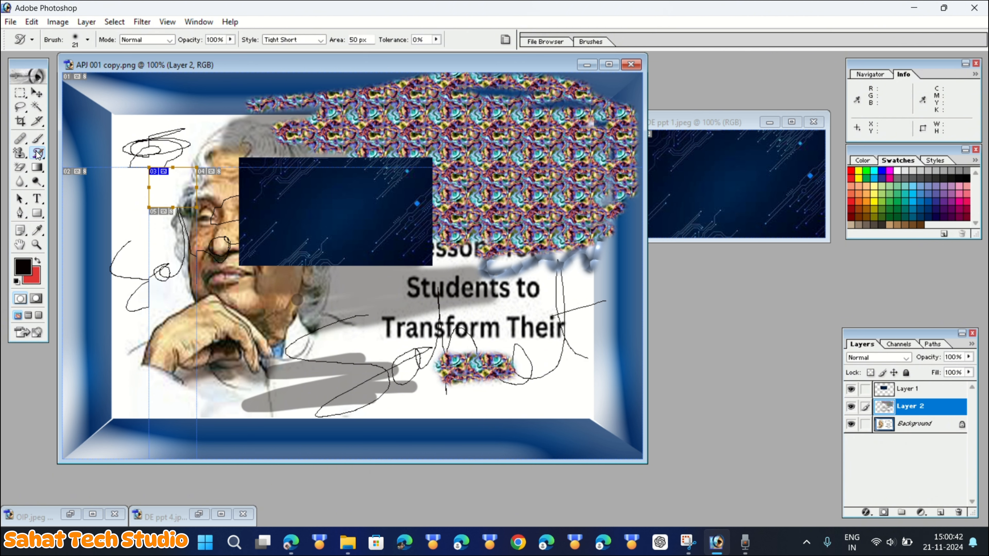
pyautogui.moveTo(156, 145)
pyautogui.mouseDown()
pyautogui.moveTo(203, 156)
pyautogui.moveTo(196, 141)
pyautogui.moveTo(114, 143)
pyautogui.moveTo(132, 119)
pyautogui.moveTo(173, 159)
pyautogui.moveTo(317, 135)
pyautogui.moveTo(328, 117)
pyautogui.moveTo(204, 116)
pyautogui.moveTo(364, 127)
pyautogui.moveTo(265, 113)
pyautogui.moveTo(499, 84)
pyautogui.moveTo(342, 96)
pyautogui.moveTo(387, 92)
pyautogui.moveTo(494, 101)
pyautogui.moveTo(464, 87)
pyautogui.moveTo(591, 108)
pyautogui.moveTo(623, 138)
pyautogui.moveTo(630, 107)
pyautogui.moveTo(611, 122)
pyautogui.moveTo(613, 225)
pyautogui.moveTo(570, 124)
pyautogui.moveTo(570, 253)
pyautogui.moveTo(537, 110)
pyautogui.moveTo(508, 260)
pyautogui.moveTo(482, 125)
pyautogui.moveTo(481, 252)
pyautogui.moveTo(426, 130)
pyautogui.moveTo(442, 245)
pyautogui.moveTo(328, 170)
pyautogui.moveTo(398, 224)
pyautogui.moveTo(598, 298)
pyautogui.moveTo(616, 265)
pyautogui.moveTo(421, 334)
pyautogui.moveTo(605, 310)
pyautogui.moveTo(434, 281)
pyautogui.moveTo(612, 290)
pyautogui.moveTo(461, 358)
pyautogui.moveTo(571, 357)
pyautogui.moveTo(554, 349)
pyautogui.moveTo(510, 377)
pyautogui.moveTo(582, 413)
pyautogui.moveTo(403, 433)
pyautogui.moveTo(634, 435)
pyautogui.moveTo(269, 401)
pyautogui.moveTo(507, 359)
pyautogui.moveTo(193, 338)
pyautogui.moveTo(399, 305)
pyautogui.moveTo(308, 252)
pyautogui.moveTo(291, 214)
pyautogui.moveTo(192, 172)
pyautogui.moveTo(175, 324)
pyautogui.moveTo(114, 207)
pyautogui.moveTo(125, 374)
pyautogui.moveTo(139, 201)
pyautogui.moveTo(119, 376)
pyautogui.moveTo(205, 321)
pyautogui.moveTo(147, 366)
pyautogui.moveTo(273, 374)
pyautogui.moveTo(175, 390)
pyautogui.moveTo(304, 288)
pyautogui.moveTo(211, 350)
pyautogui.moveTo(179, 312)
pyautogui.moveTo(269, 248)
pyautogui.mouseUp()
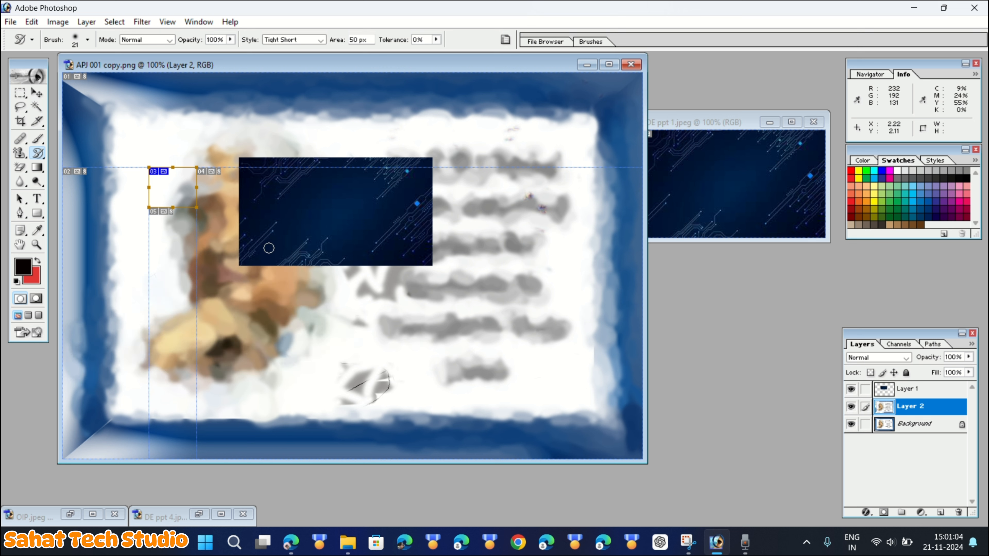
pyautogui.click(41, 155)
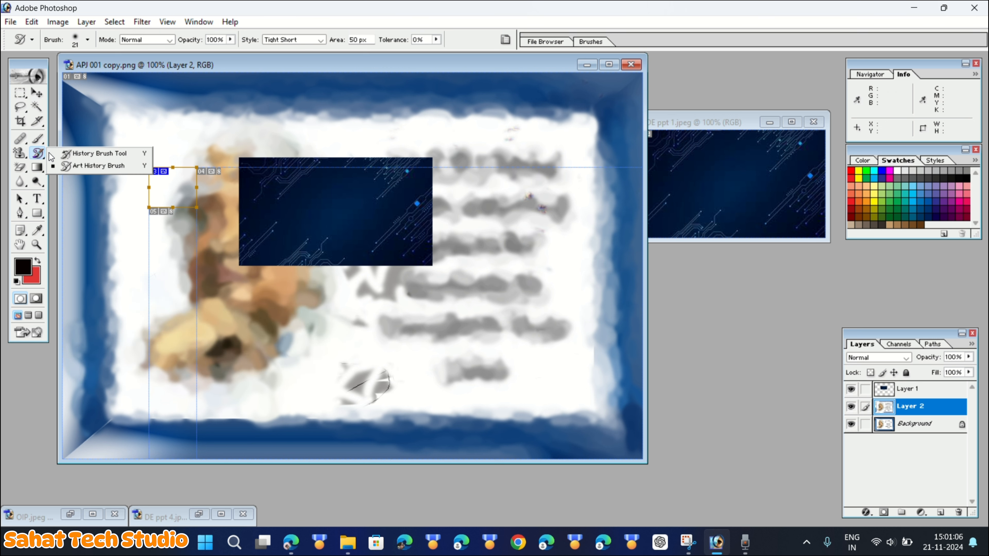
pyautogui.click(88, 153)
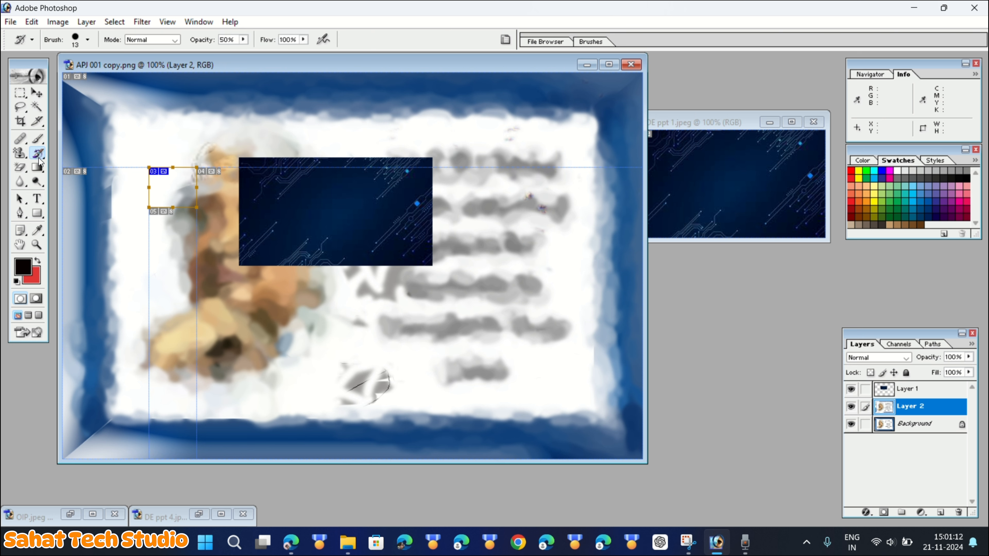
pyautogui.moveTo(40, 162); pyautogui.dragTo(67, 167)
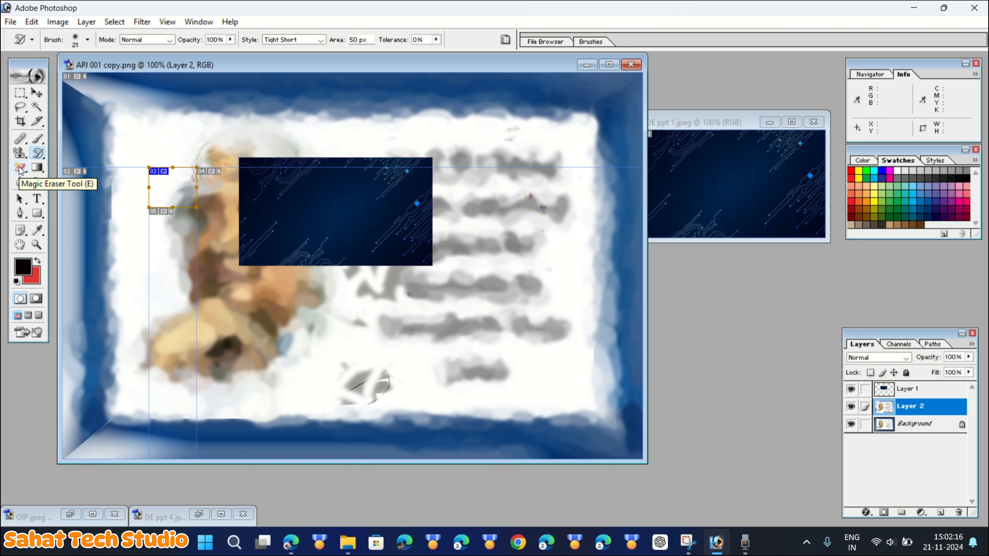
# - Erase the smeared paint on Layer 2 along the frame's upper-left part and the portrait's hair with the 19 px Eraser
pyautogui.moveTo(20, 170)
pyautogui.mouseDown()
pyautogui.moveTo(74, 180)
pyautogui.moveTo(80, 195)
pyautogui.moveTo(77, 170)
pyautogui.mouseUp()
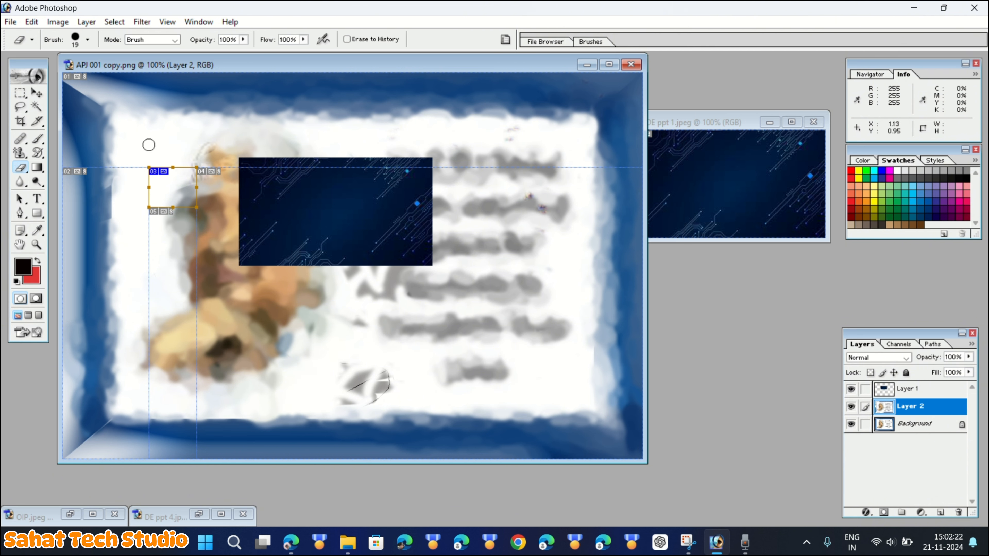
pyautogui.moveTo(148, 144)
pyautogui.mouseDown()
pyautogui.moveTo(107, 148)
pyautogui.moveTo(164, 117)
pyautogui.moveTo(118, 186)
pyautogui.moveTo(350, 117)
pyautogui.moveTo(218, 97)
pyautogui.moveTo(95, 99)
pyautogui.moveTo(312, 95)
pyautogui.moveTo(77, 106)
pyautogui.moveTo(108, 142)
pyautogui.mouseUp()
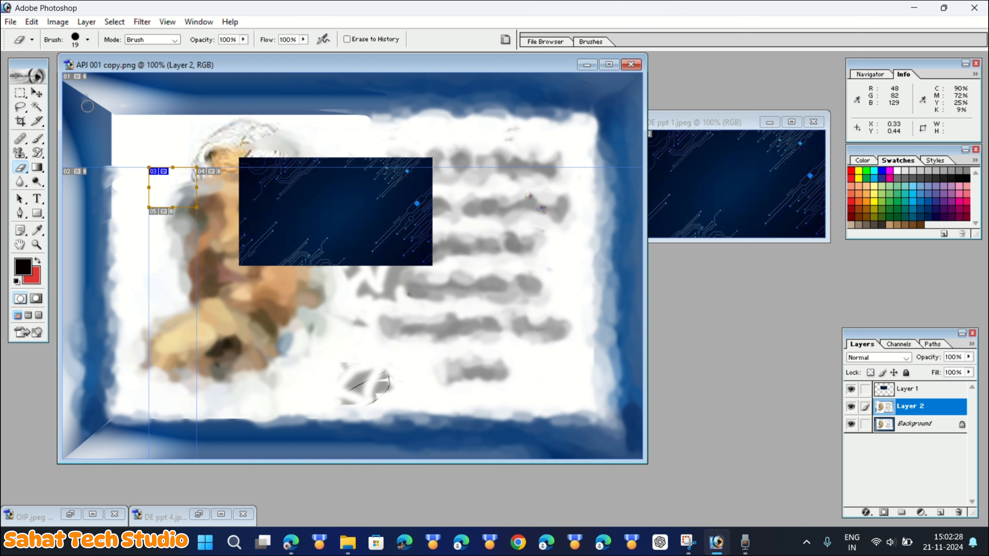
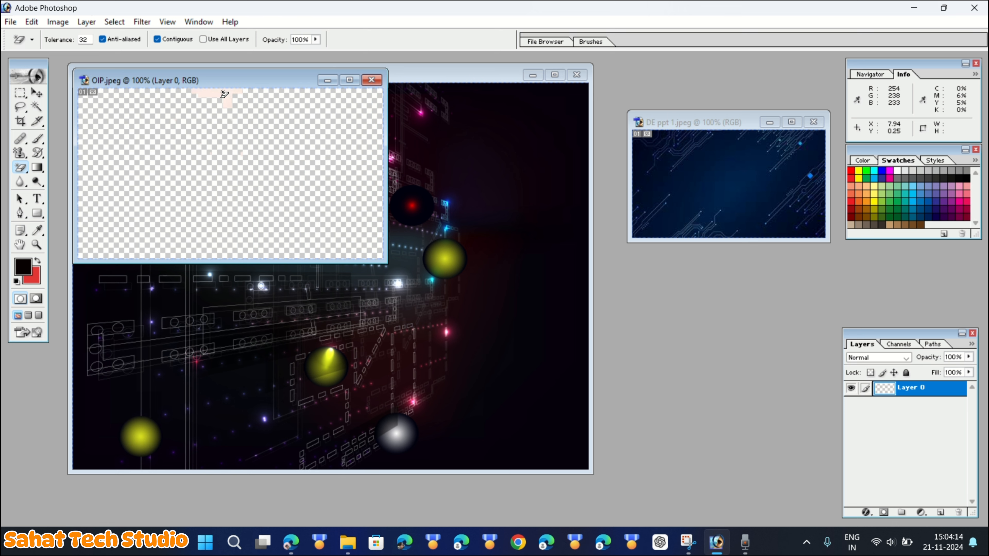
# - Clear the remaining pale pink patch in OIP.jpeg with the Magic Eraser at tolerance 32 and minimise that image
pyautogui.click(226, 97)
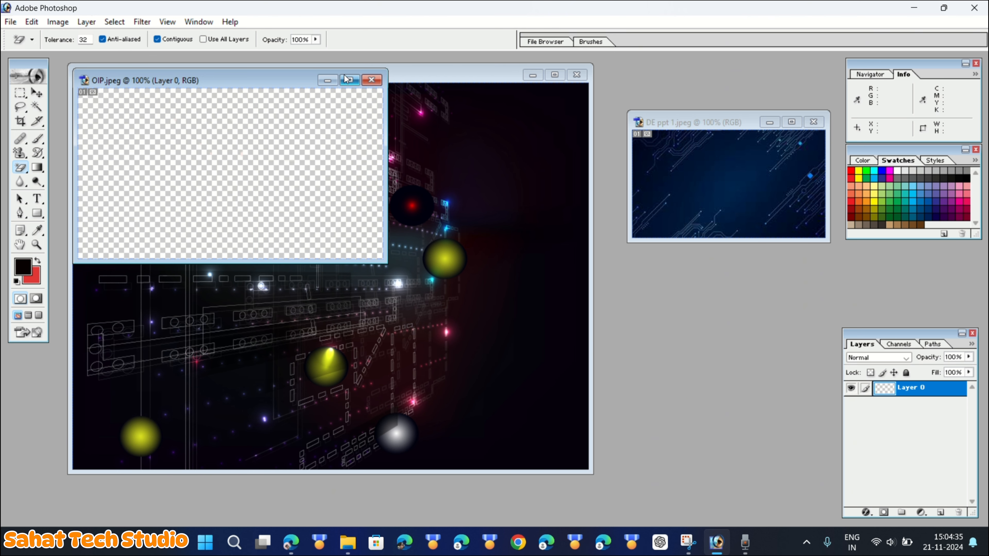
pyautogui.click(349, 80)
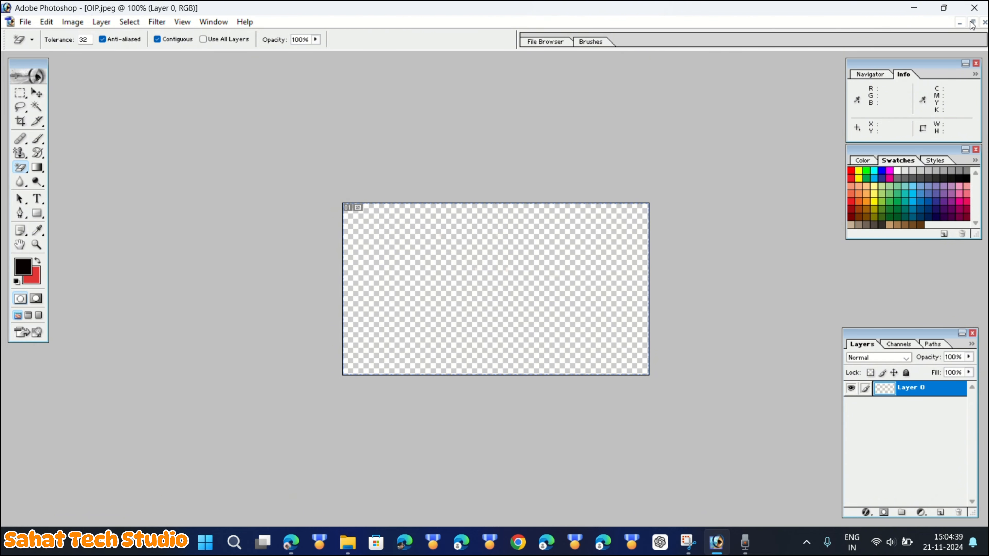
pyautogui.click(960, 23)
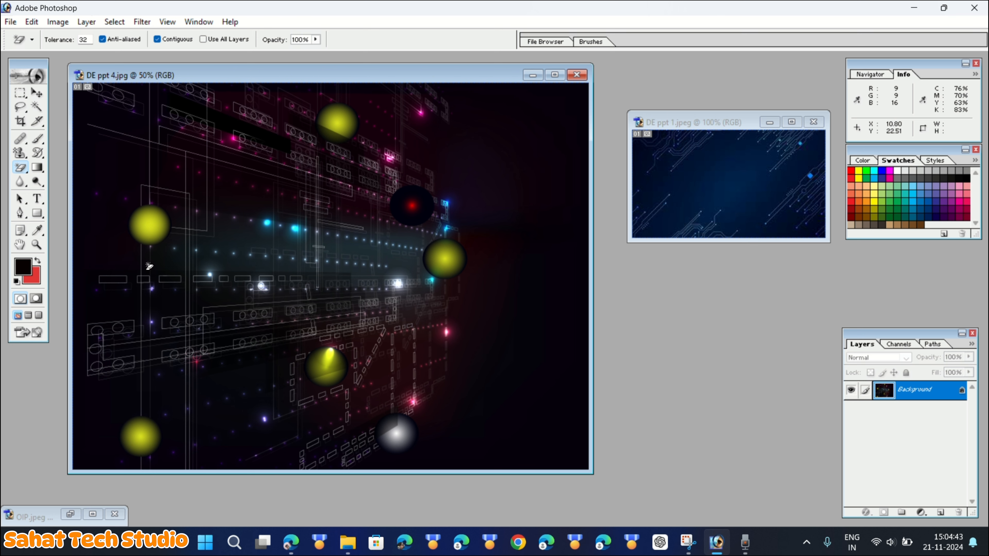
# - Copy the DE ppt 1.jpeg picture into the middle of DE ppt 4.jpg as a new layer with the Move tool
pyautogui.click(41, 95)
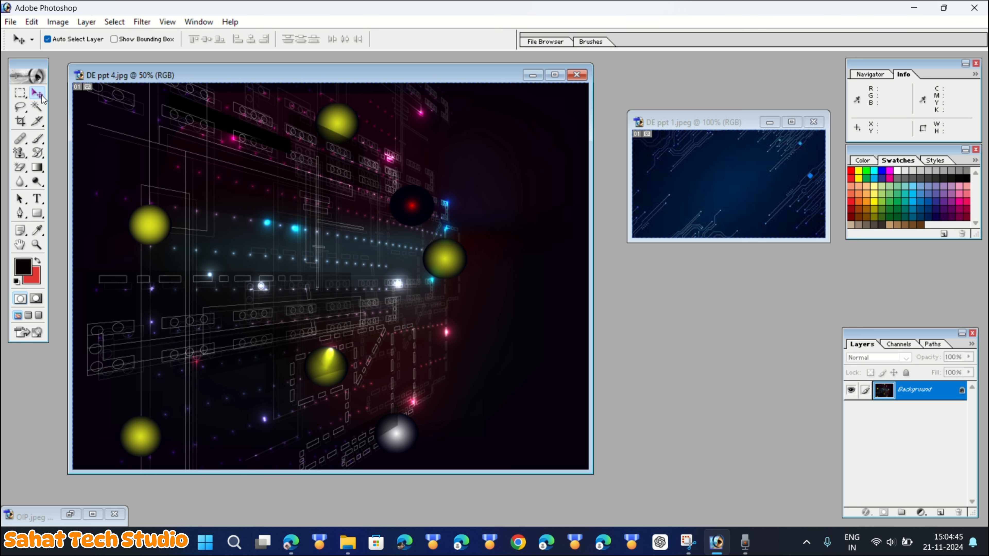
pyautogui.click(775, 129)
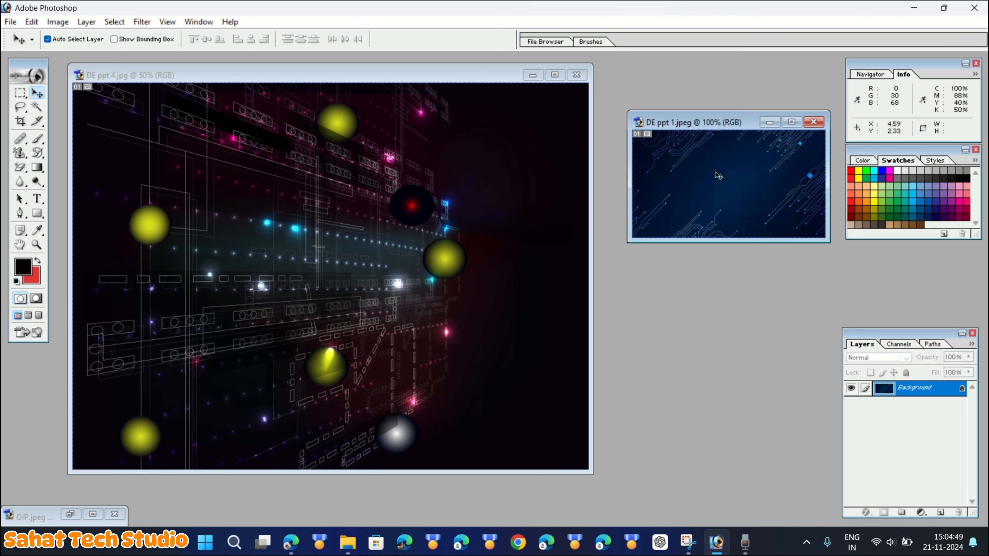
pyautogui.moveTo(707, 181); pyautogui.dragTo(303, 234)
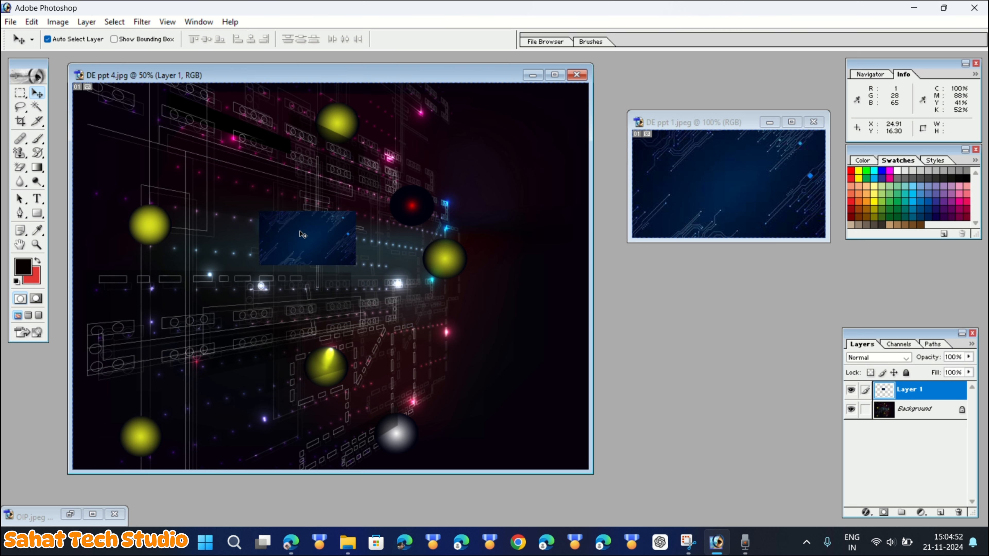
# - Apply black-to-transparent linear gradients on Layer 1 from the small picture's lower edge upward and inward from the canvas's upper, left and right edges
pyautogui.click(38, 169)
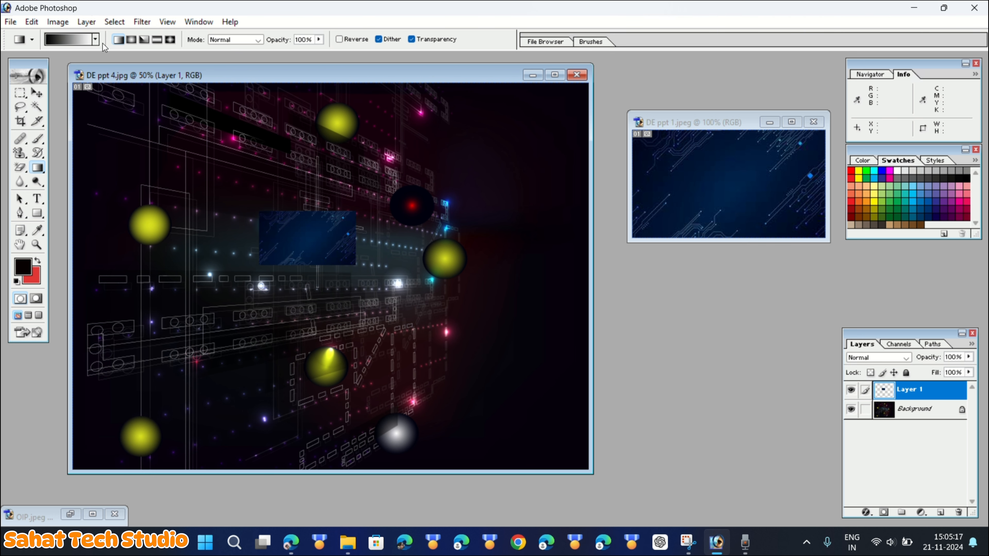
pyautogui.click(96, 40)
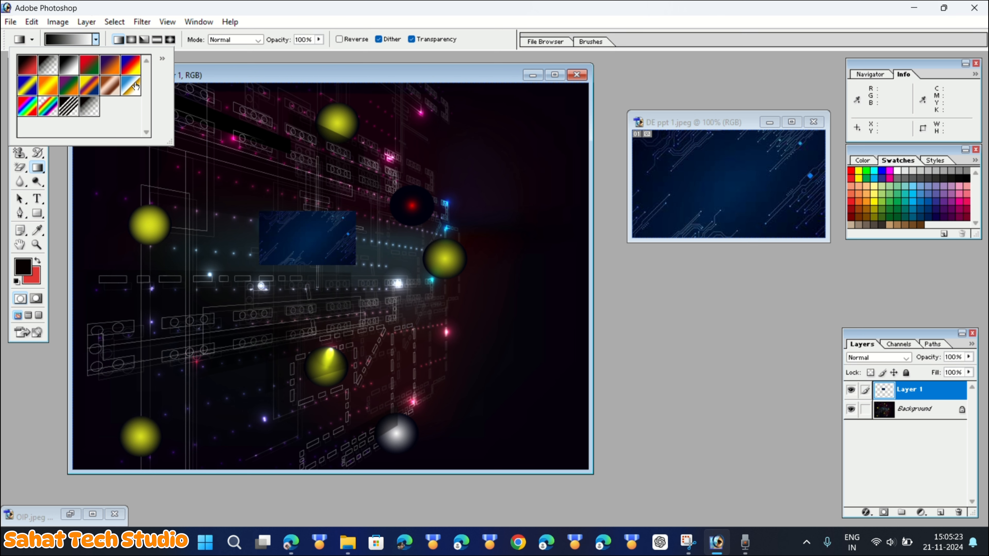
pyautogui.click(44, 65)
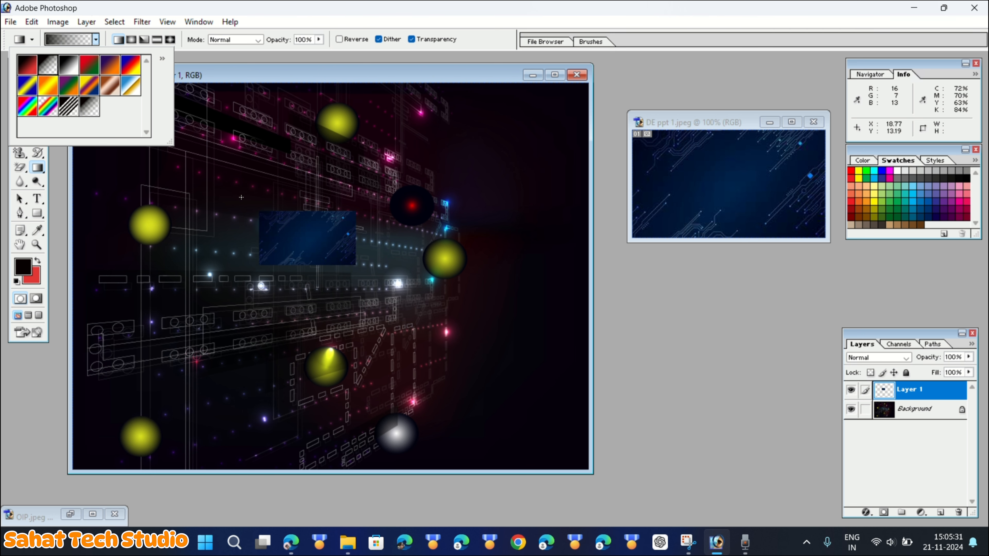
pyautogui.doubleClick(55, 70)
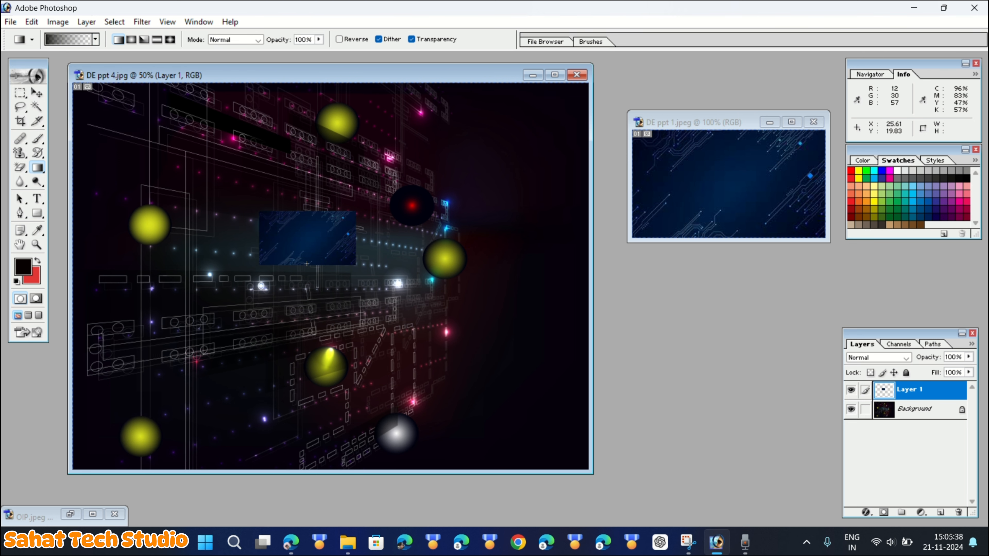
pyautogui.moveTo(306, 264); pyautogui.dragTo(307, 210)
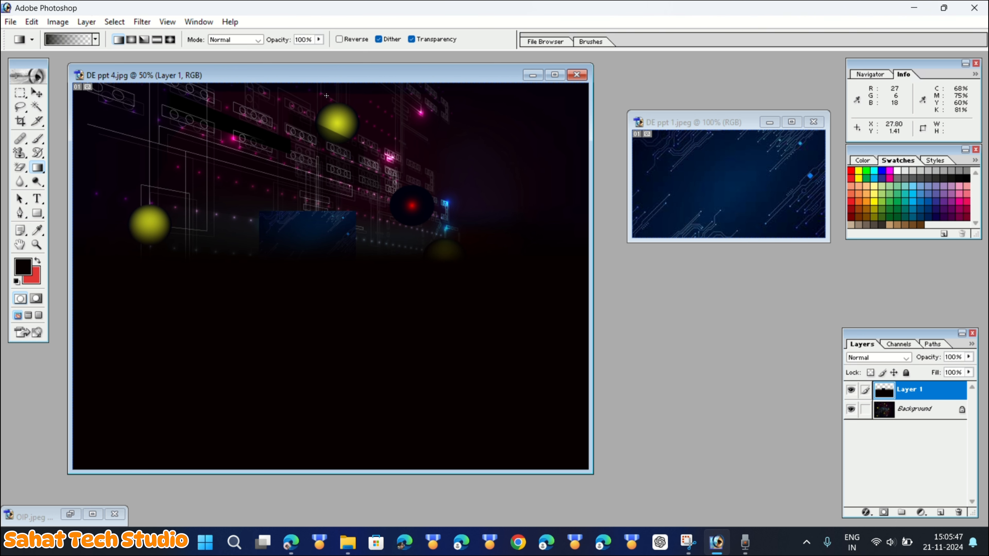
pyautogui.moveTo(319, 85); pyautogui.dragTo(321, 333)
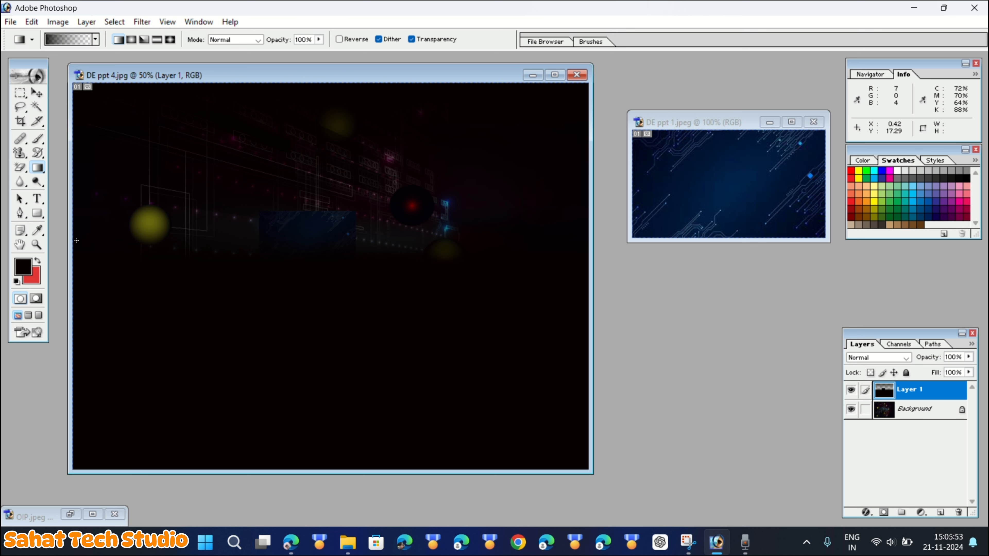
pyautogui.moveTo(77, 241); pyautogui.dragTo(315, 250)
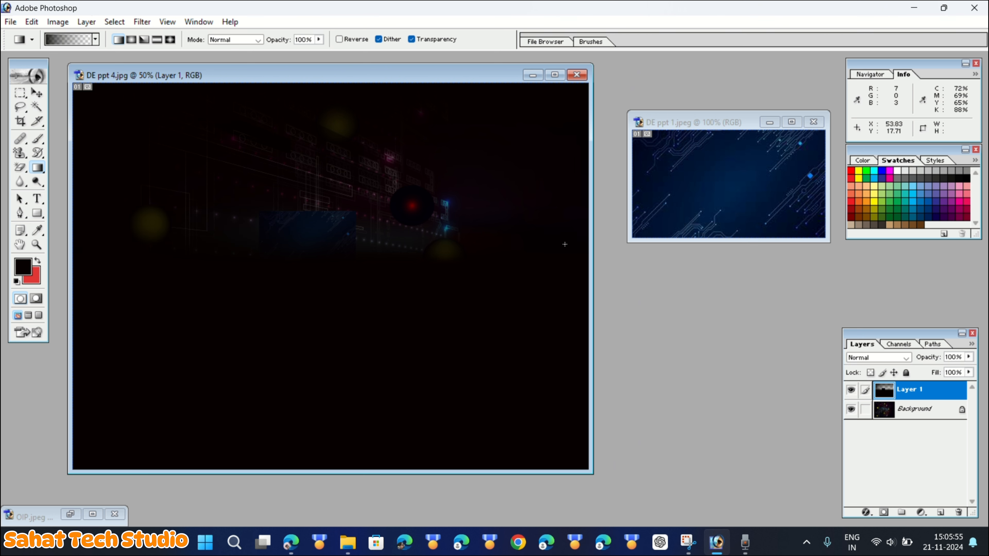
pyautogui.moveTo(583, 240); pyautogui.dragTo(353, 236)
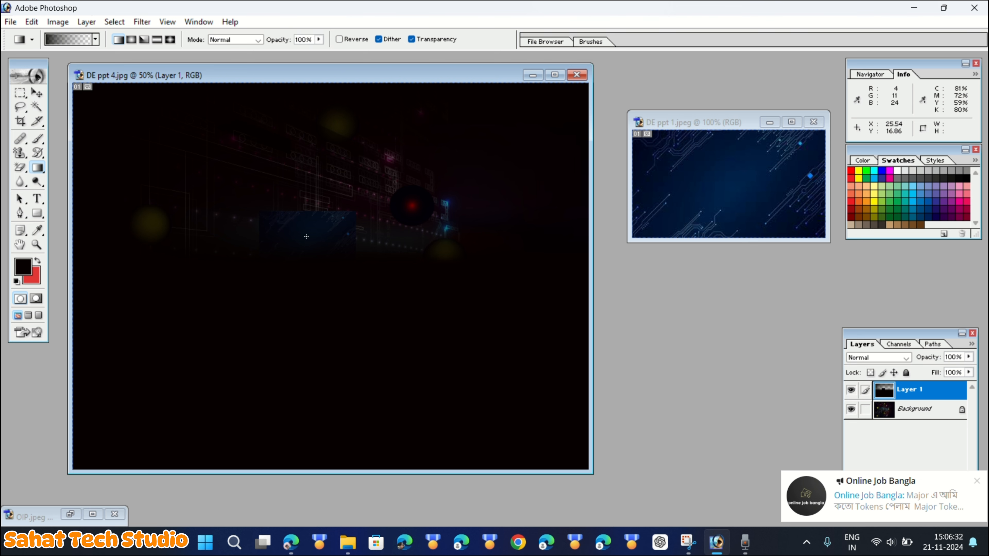
pyautogui.hotkey('ctrl', 't')
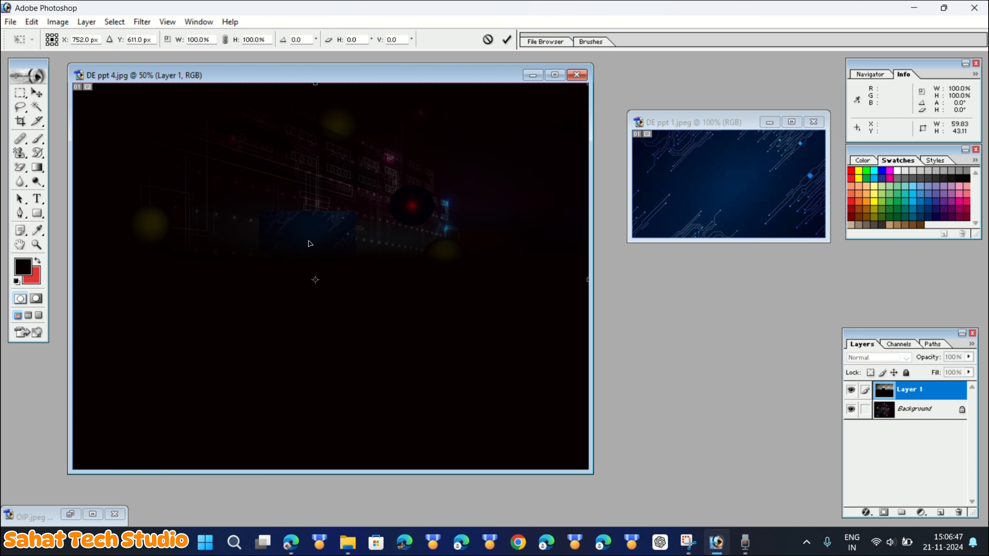
pyautogui.press('Return')
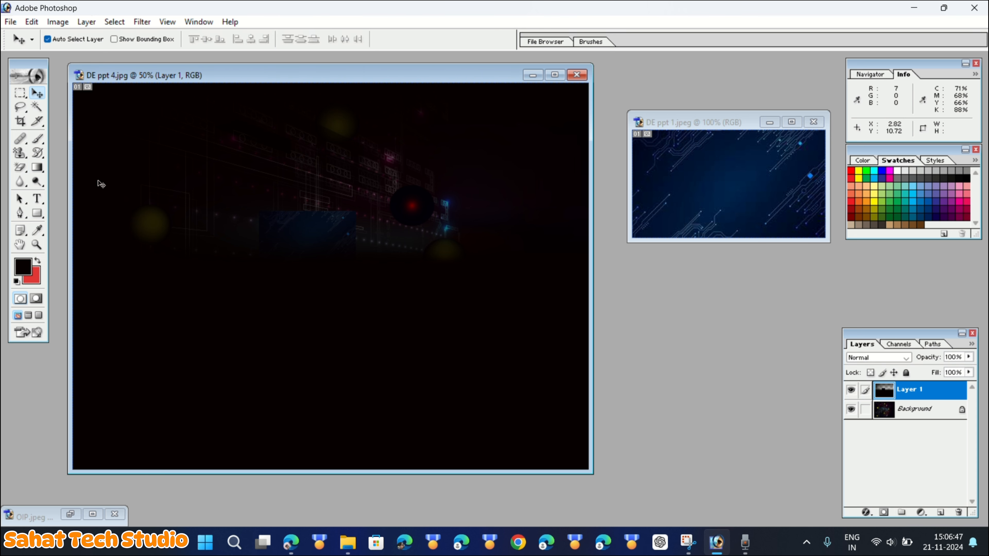
pyautogui.click(21, 185)
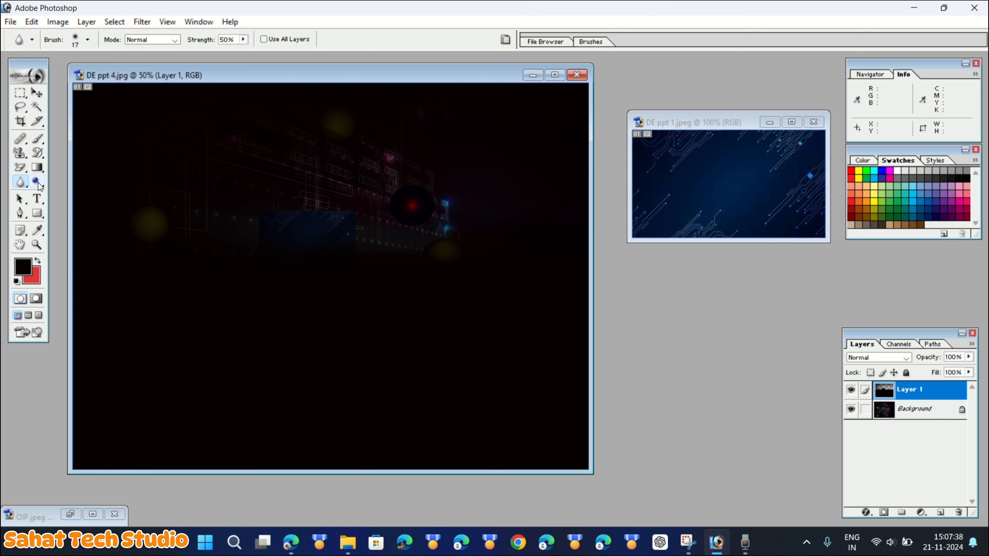
# - Lighten the small blue picture and the dark areas around it on Layer 1 with the 65 px Dodge tool, midtones range, 50% exposure
pyautogui.click(38, 182)
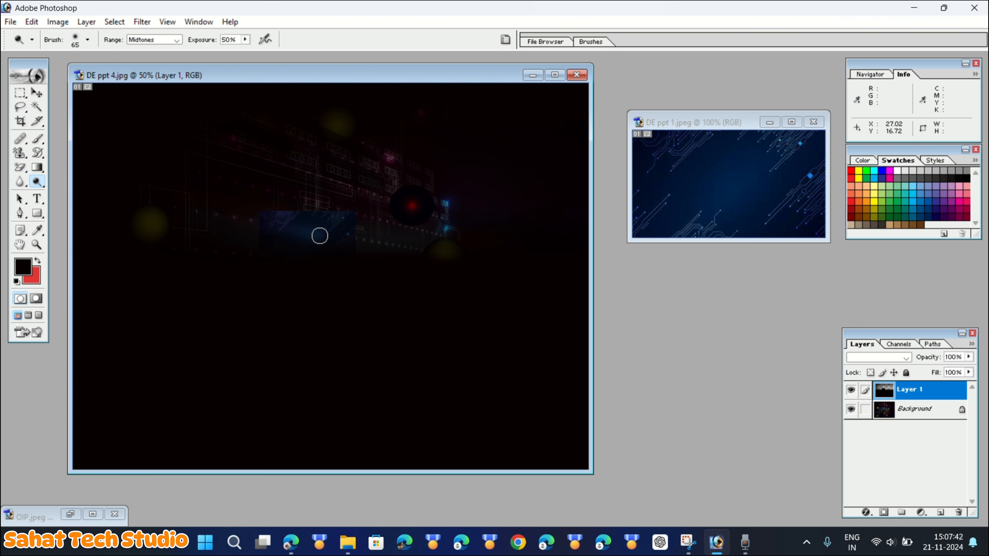
pyautogui.moveTo(320, 234)
pyautogui.mouseDown()
pyautogui.moveTo(418, 228)
pyautogui.moveTo(231, 218)
pyautogui.moveTo(314, 227)
pyautogui.moveTo(358, 247)
pyautogui.moveTo(258, 247)
pyautogui.moveTo(312, 254)
pyautogui.moveTo(269, 247)
pyautogui.moveTo(230, 287)
pyautogui.moveTo(402, 283)
pyautogui.moveTo(235, 271)
pyautogui.moveTo(356, 263)
pyautogui.moveTo(303, 249)
pyautogui.moveTo(203, 251)
pyautogui.moveTo(294, 248)
pyautogui.moveTo(208, 232)
pyautogui.moveTo(394, 212)
pyautogui.mouseUp()
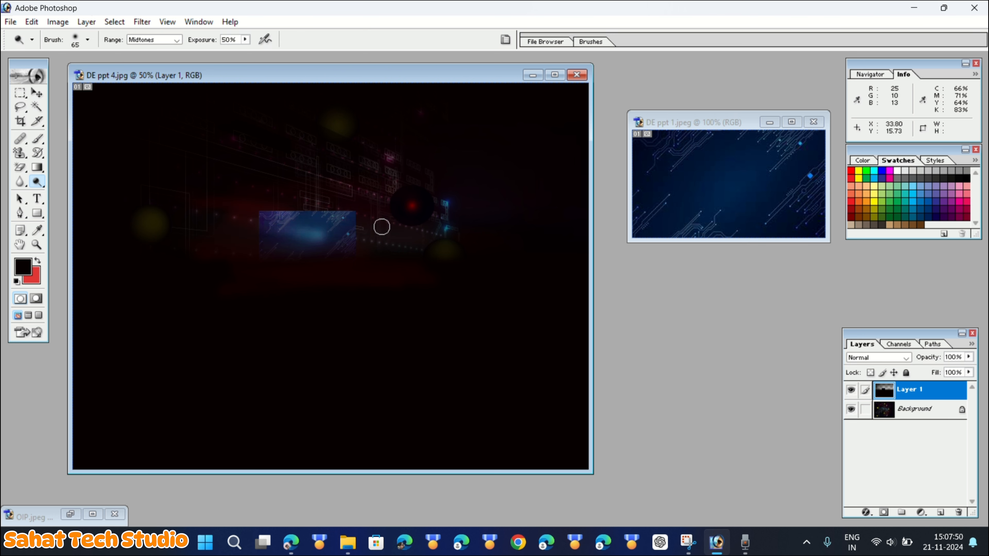
pyautogui.moveTo(494, 276)
pyautogui.mouseDown()
pyautogui.moveTo(550, 216)
pyautogui.moveTo(457, 240)
pyautogui.moveTo(559, 178)
pyautogui.mouseUp()
pyautogui.moveTo(518, 136)
pyautogui.mouseDown()
pyautogui.moveTo(383, 131)
pyautogui.moveTo(527, 119)
pyautogui.moveTo(510, 108)
pyautogui.moveTo(329, 119)
pyautogui.moveTo(451, 107)
pyautogui.moveTo(441, 139)
pyautogui.mouseUp()
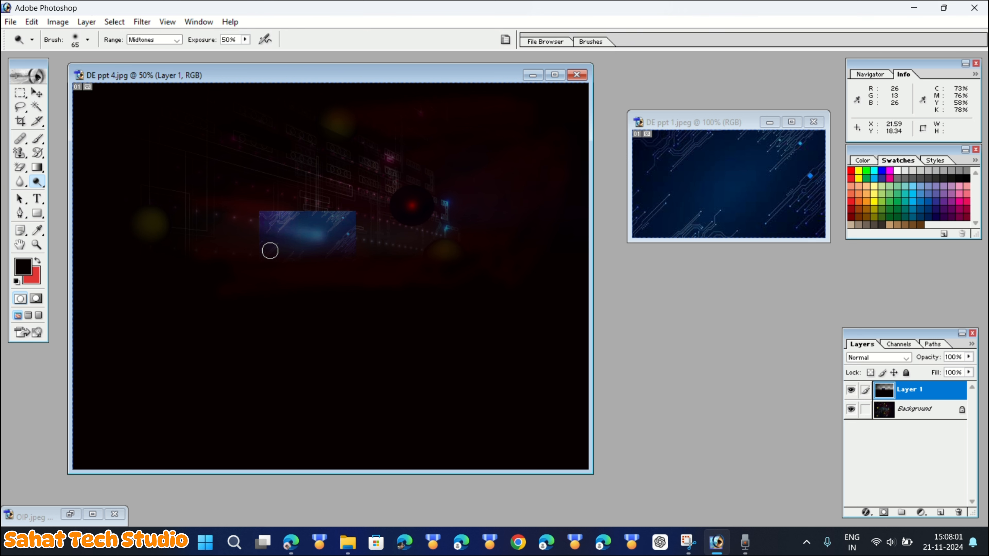
pyautogui.moveTo(270, 248)
pyautogui.mouseDown()
pyautogui.moveTo(325, 234)
pyautogui.moveTo(290, 235)
pyautogui.moveTo(361, 224)
pyautogui.moveTo(304, 218)
pyautogui.moveTo(318, 223)
pyautogui.moveTo(272, 223)
pyautogui.moveTo(339, 227)
pyautogui.moveTo(268, 229)
pyautogui.moveTo(351, 234)
pyautogui.moveTo(289, 246)
pyautogui.moveTo(351, 235)
pyautogui.mouseUp()
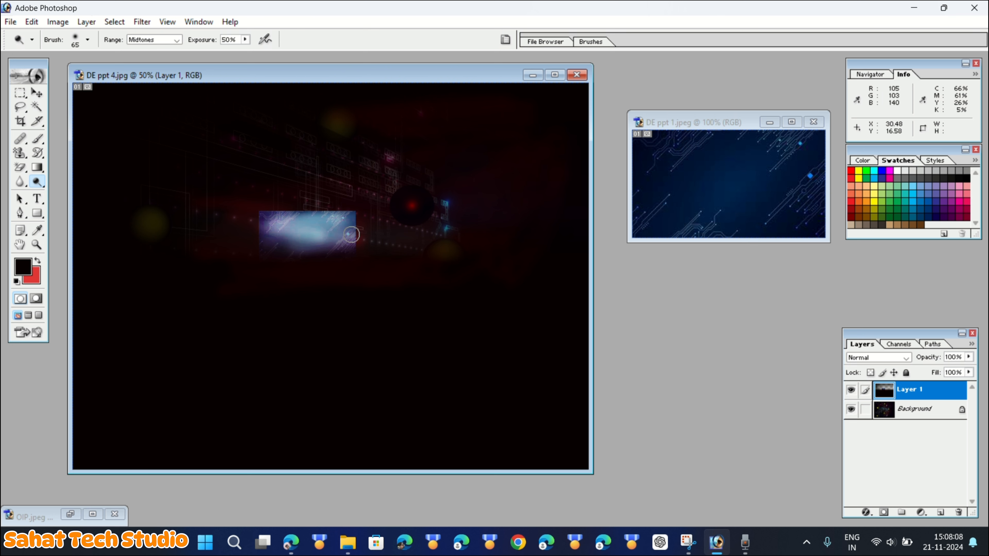
pyautogui.moveTo(358, 283)
pyautogui.mouseDown()
pyautogui.moveTo(450, 262)
pyautogui.moveTo(294, 294)
pyautogui.moveTo(334, 268)
pyautogui.moveTo(320, 261)
pyautogui.moveTo(345, 251)
pyautogui.moveTo(257, 254)
pyautogui.moveTo(281, 265)
pyautogui.moveTo(265, 210)
pyautogui.moveTo(288, 254)
pyautogui.moveTo(325, 250)
pyautogui.moveTo(350, 222)
pyautogui.moveTo(342, 208)
pyautogui.moveTo(342, 232)
pyautogui.moveTo(289, 250)
pyautogui.moveTo(371, 247)
pyautogui.moveTo(283, 267)
pyautogui.moveTo(363, 241)
pyautogui.moveTo(292, 232)
pyautogui.moveTo(308, 232)
pyautogui.moveTo(278, 244)
pyautogui.moveTo(323, 224)
pyautogui.moveTo(284, 226)
pyautogui.moveTo(306, 224)
pyautogui.moveTo(324, 240)
pyautogui.moveTo(273, 254)
pyautogui.moveTo(304, 243)
pyautogui.moveTo(281, 251)
pyautogui.moveTo(344, 256)
pyautogui.moveTo(306, 247)
pyautogui.mouseUp()
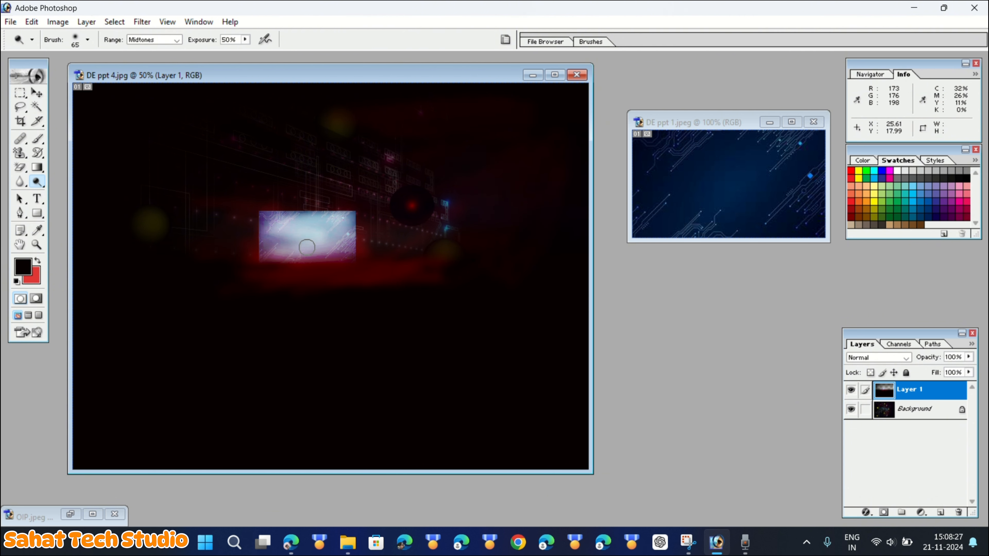